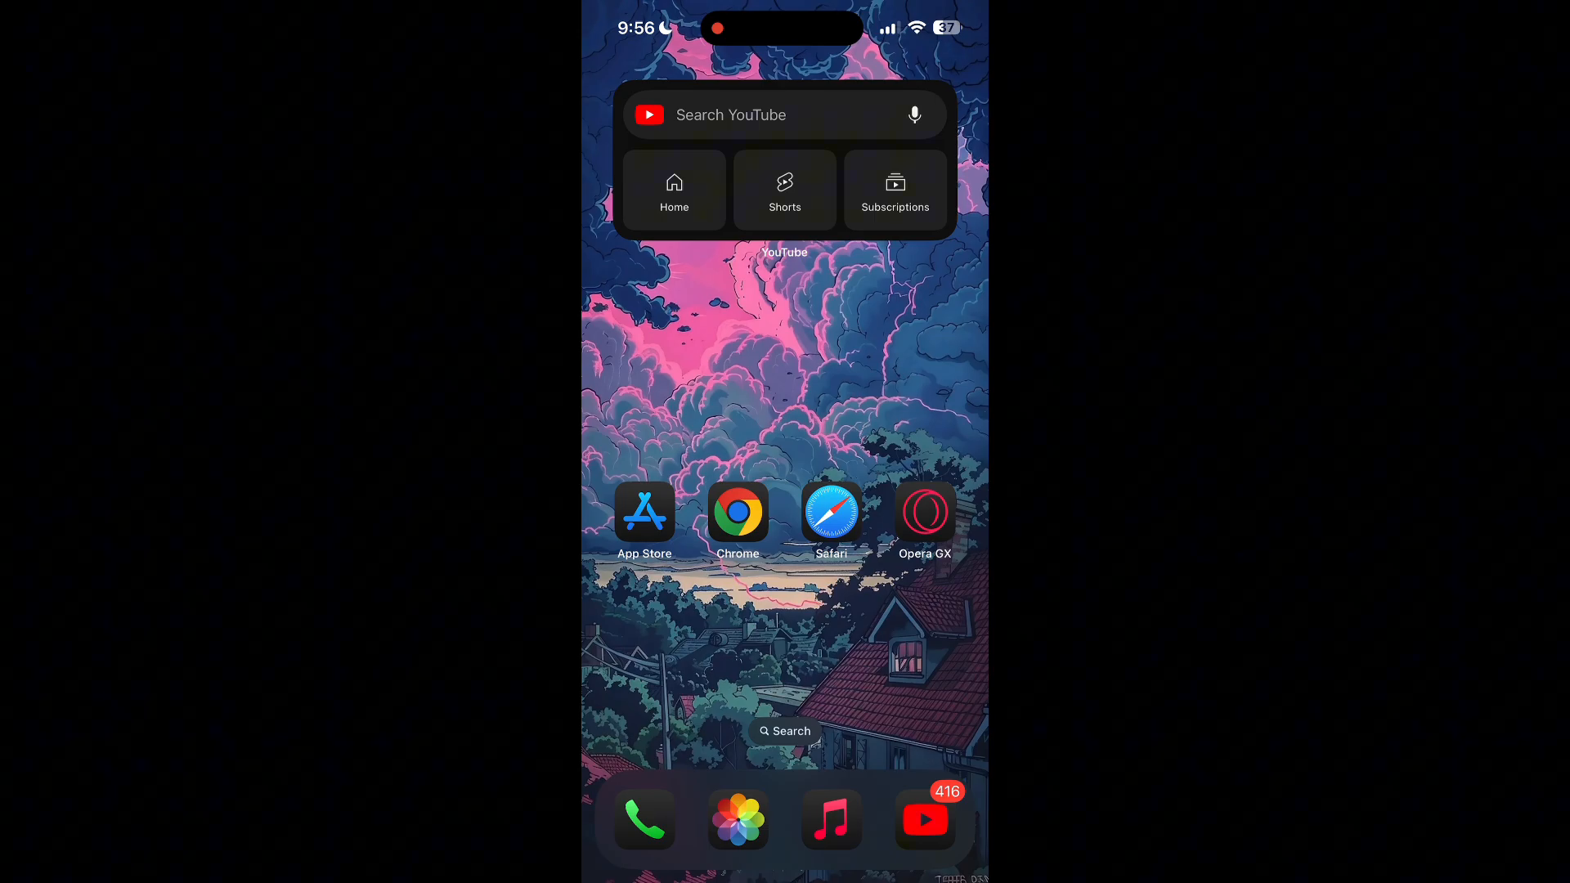
Review the connectivity settings in Control Center, then dismiss it back to the home screen
drag(957, 13, 958, 492)
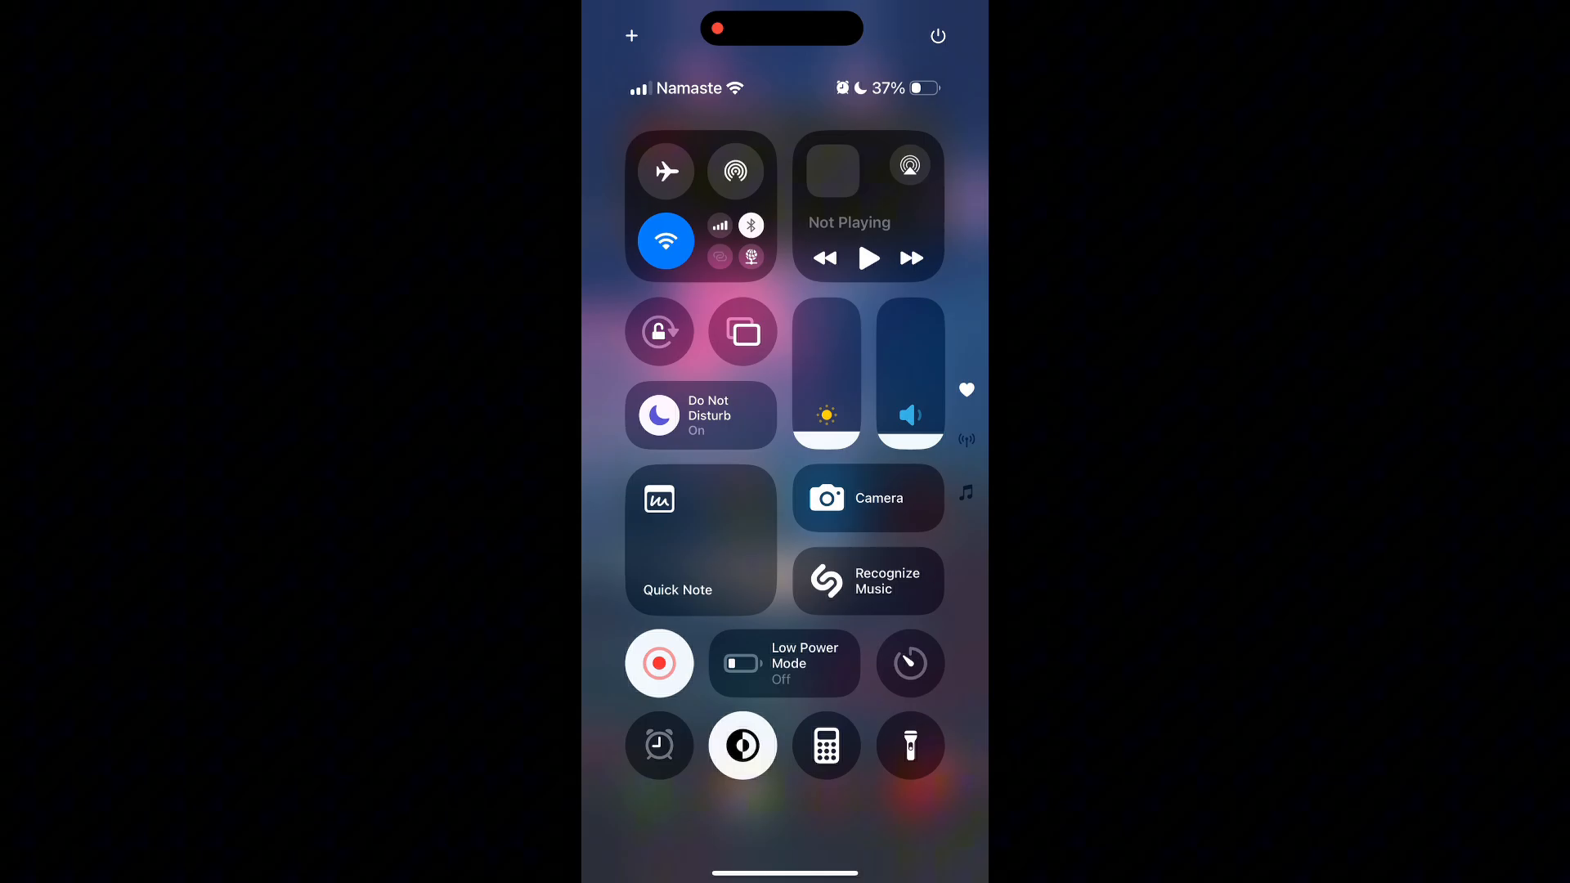
click(701, 207)
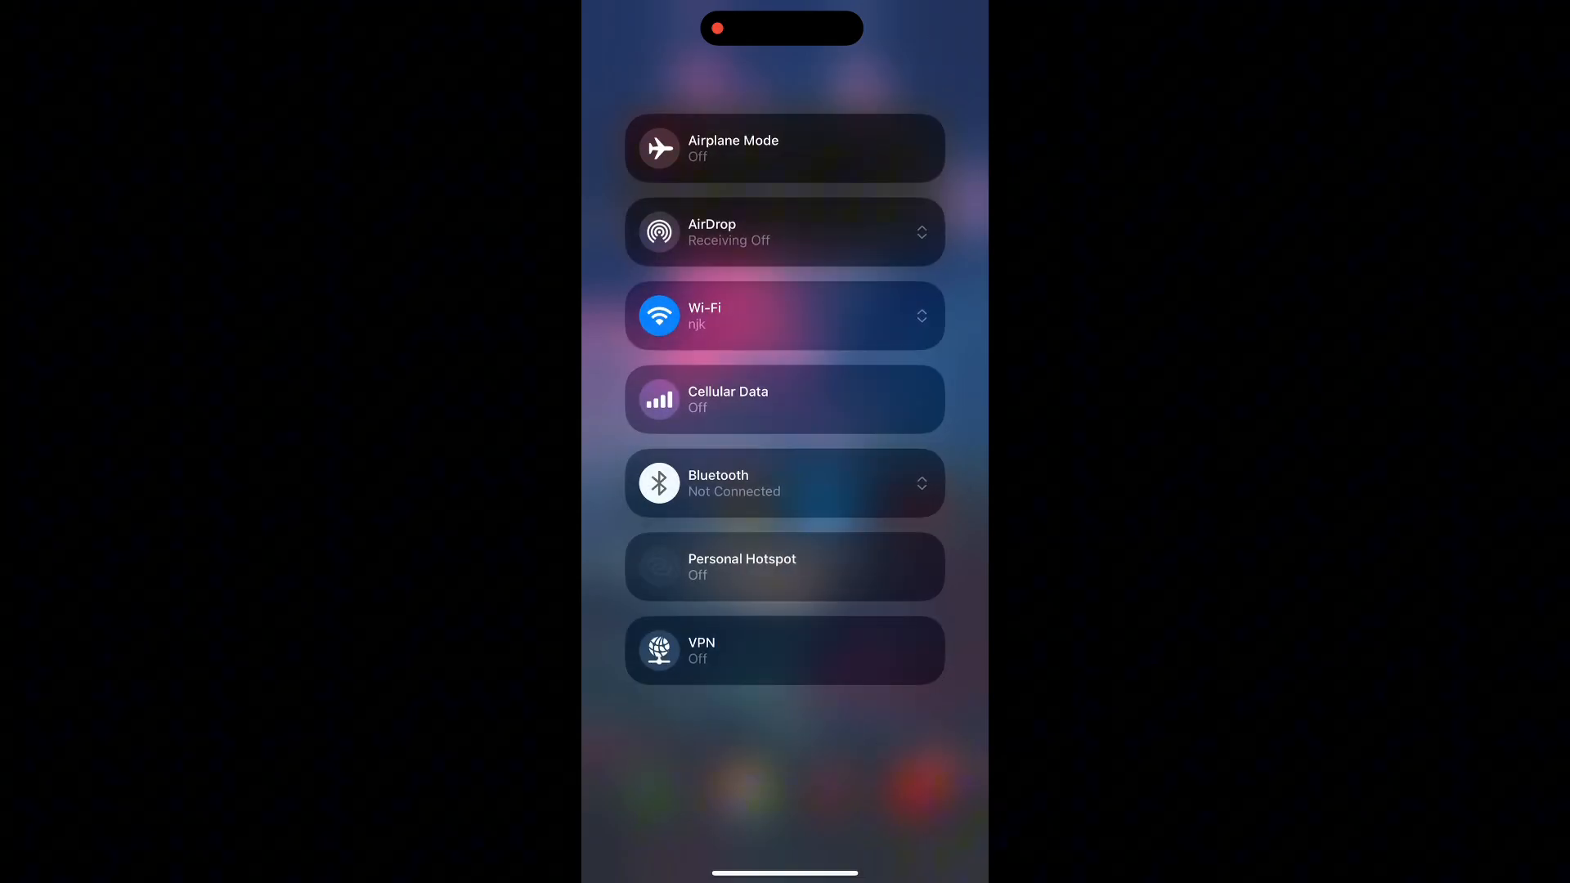
click(786, 786)
drag(786, 871, 786, 367)
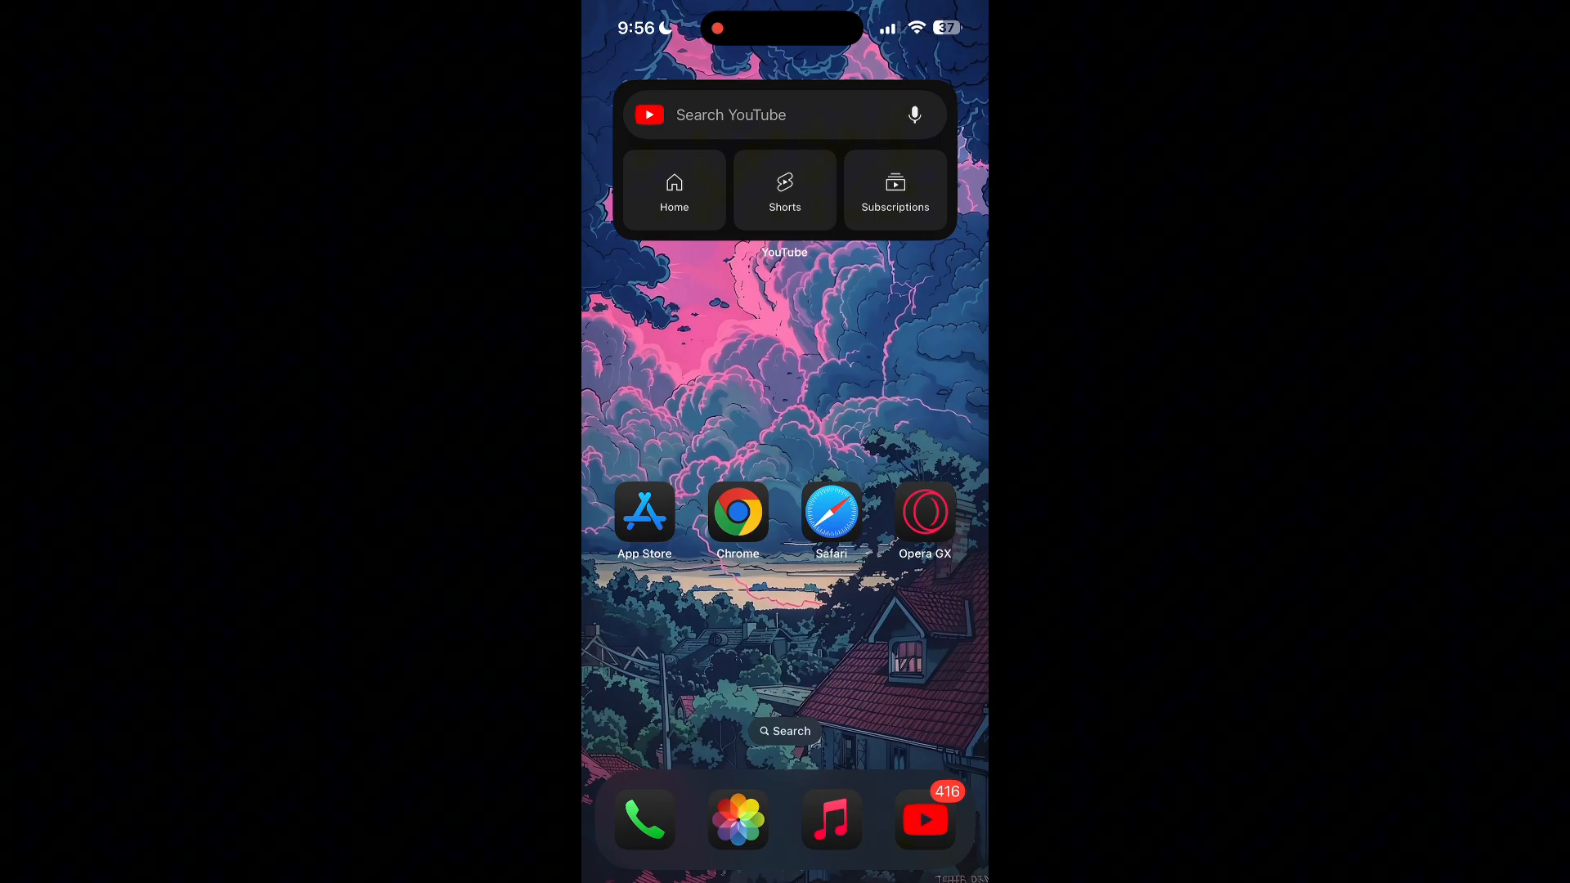
Launch Chrome and show its browsing history with today's Yahoo and Xfinity visits
click(737, 513)
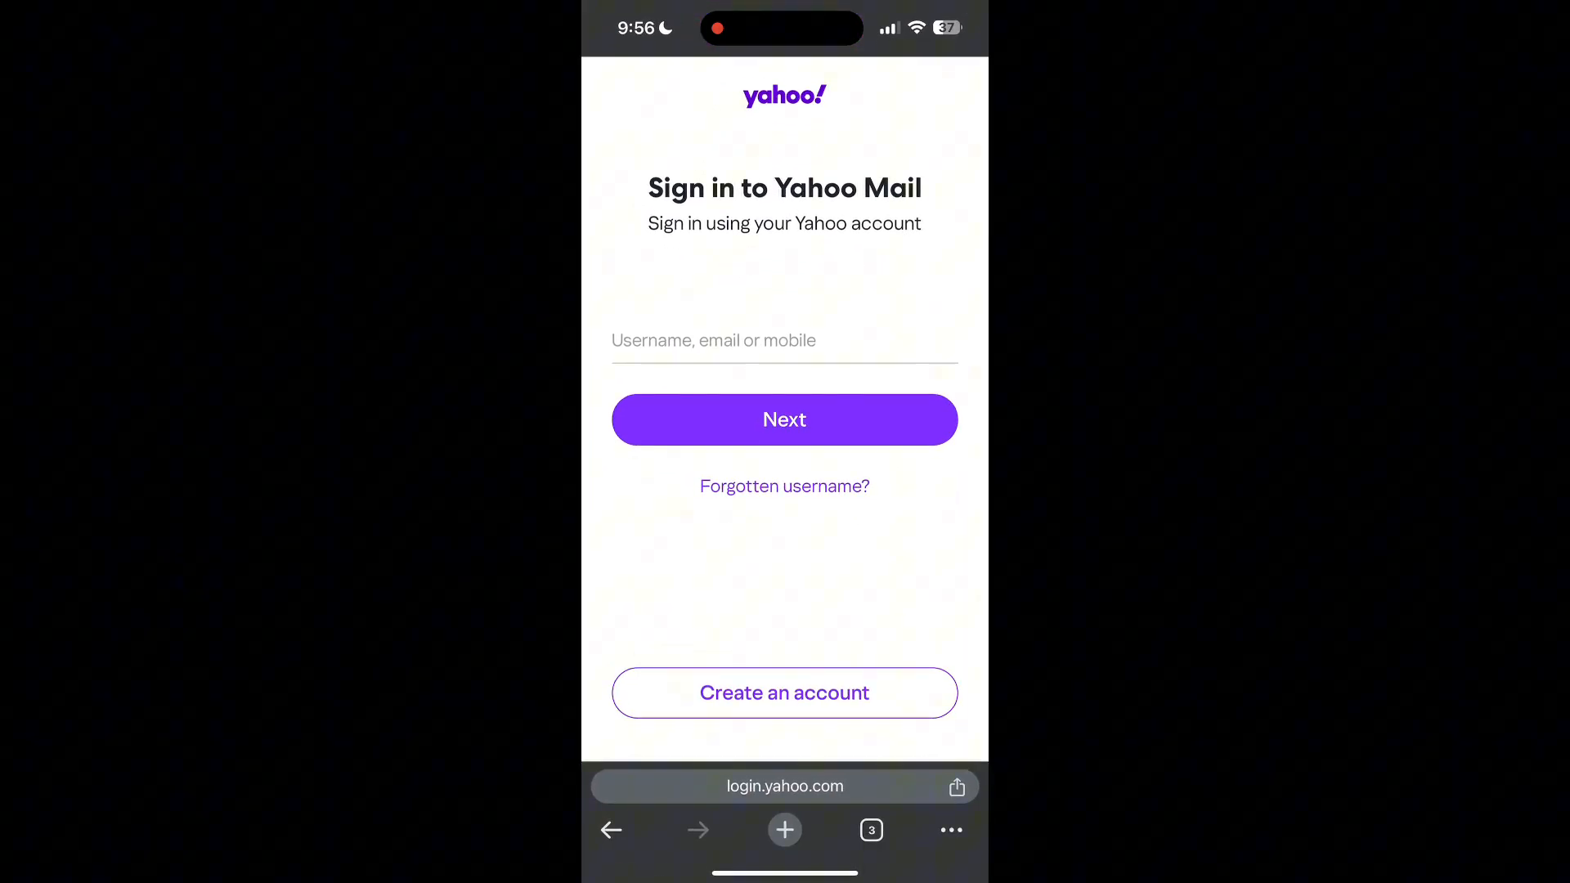
click(950, 830)
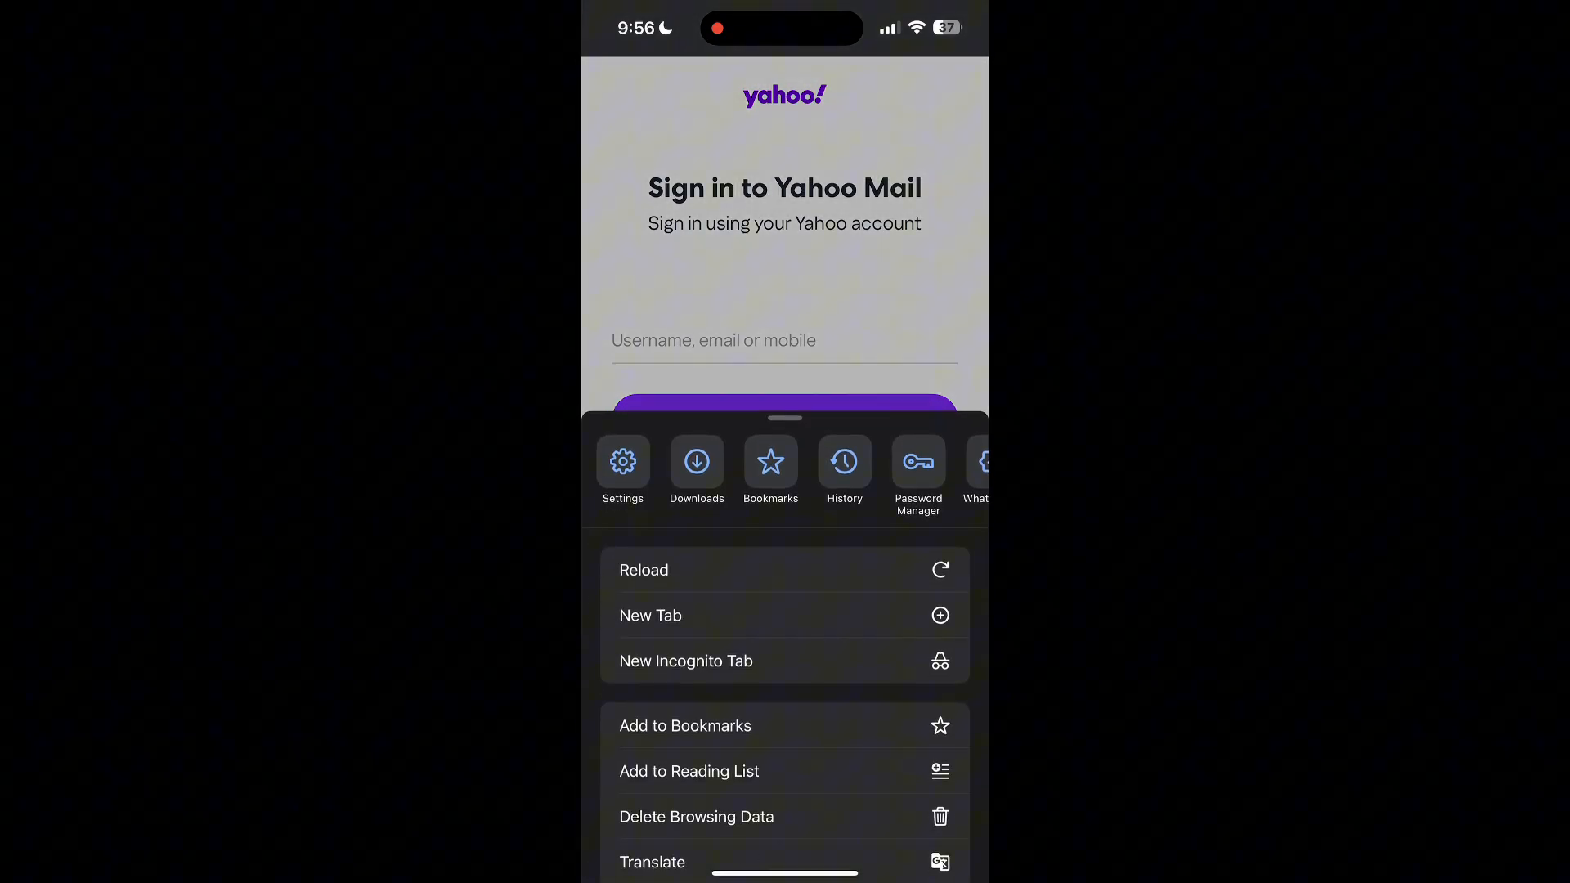
click(845, 467)
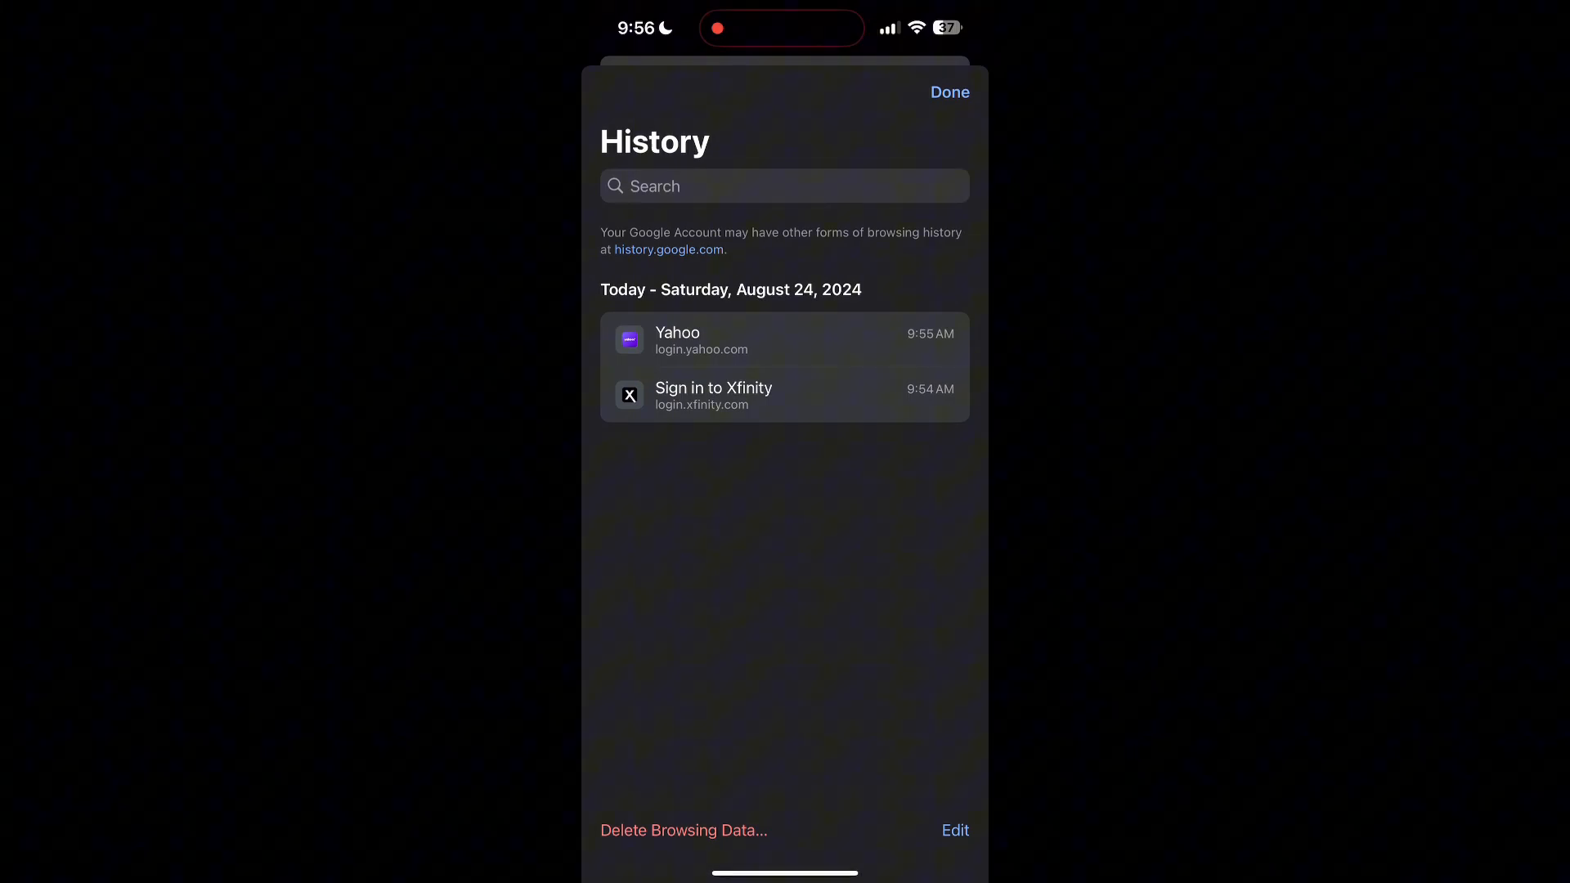
Start Delete Browsing Data and confirm the time range is All Time
click(682, 829)
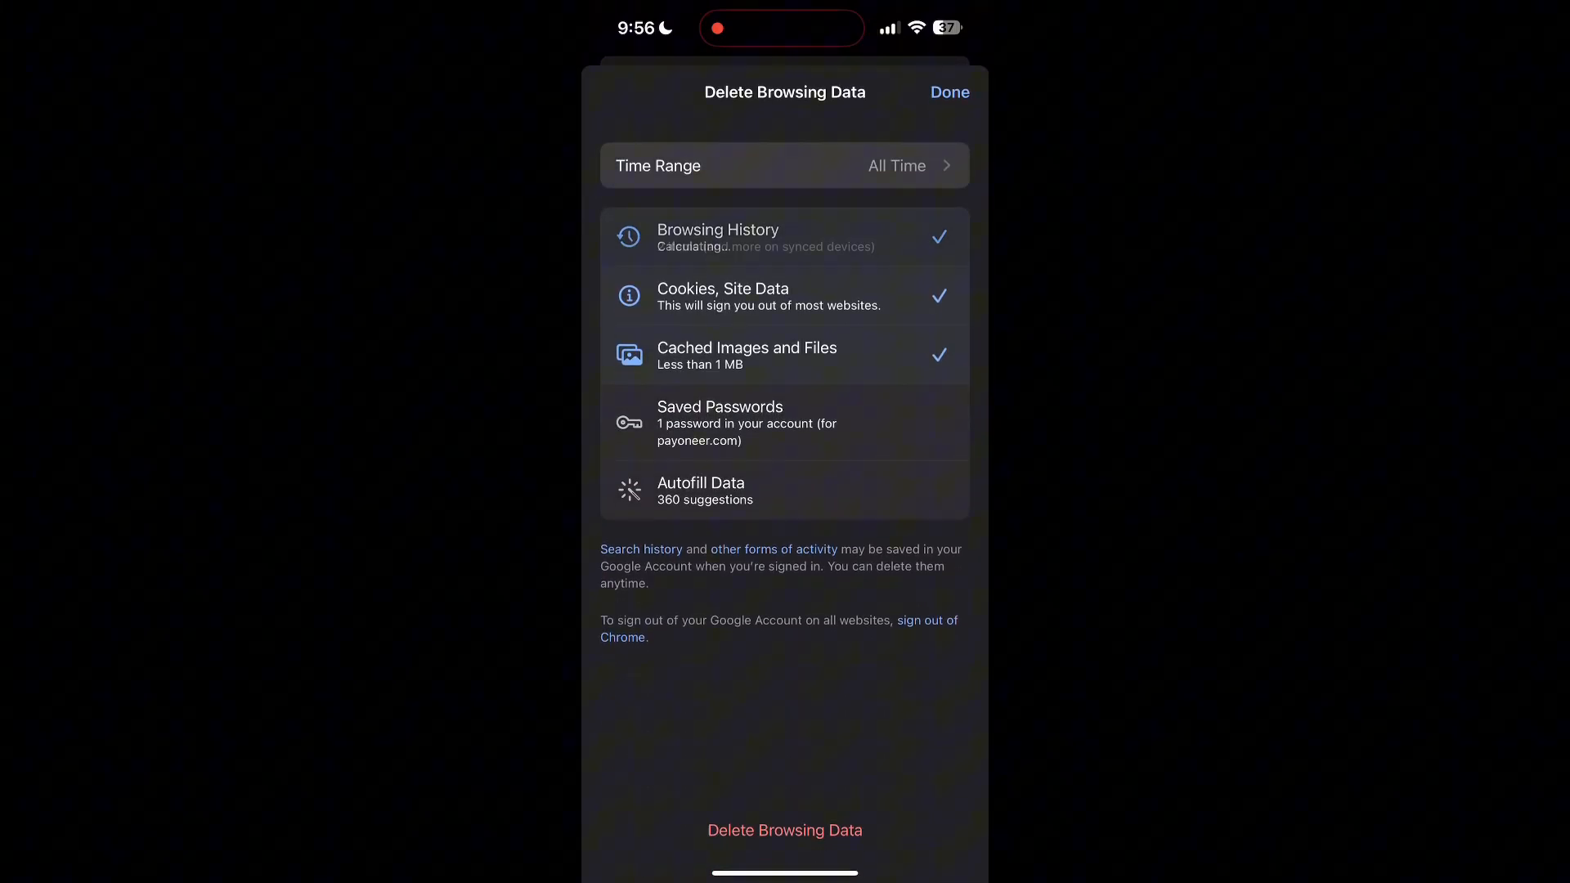
click(736, 165)
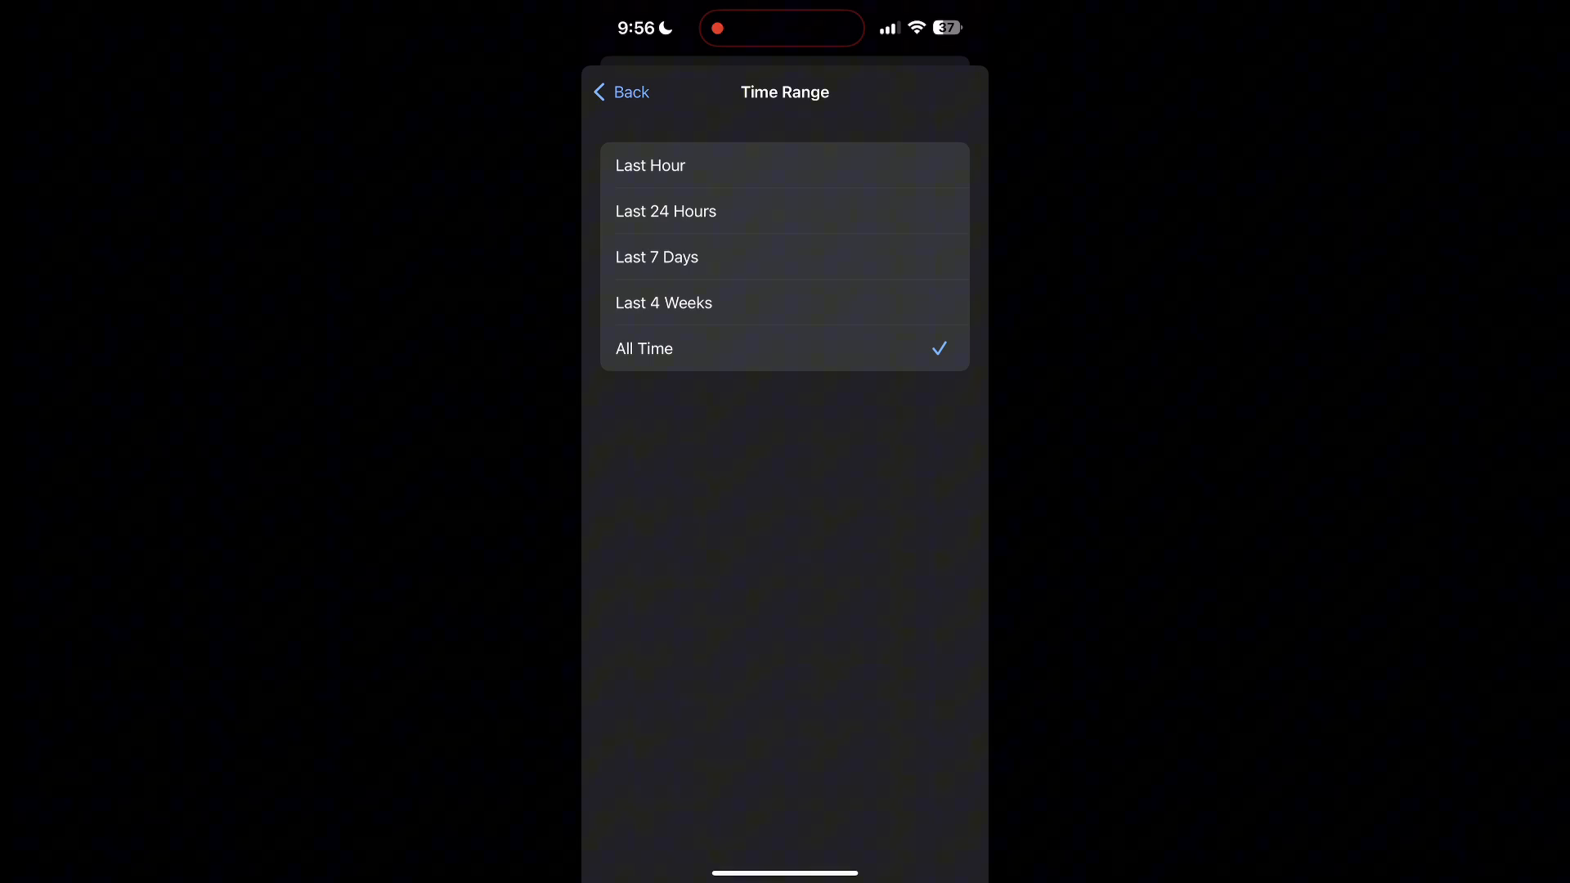
click(621, 92)
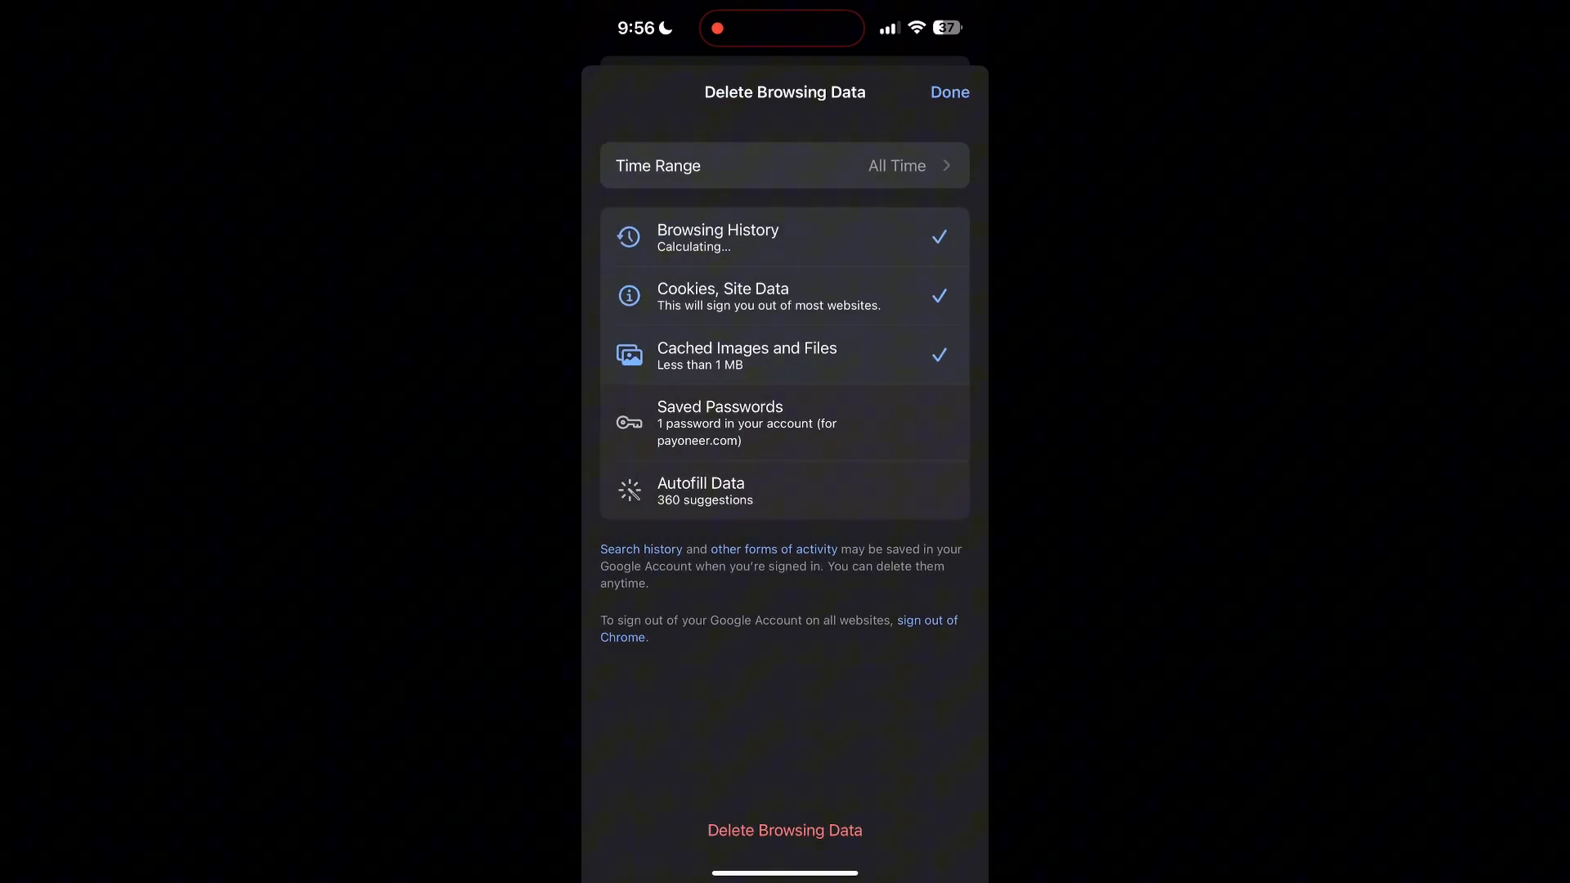
Delete the checked history, cookies and cached files, then finish with Done
click(785, 828)
click(785, 871)
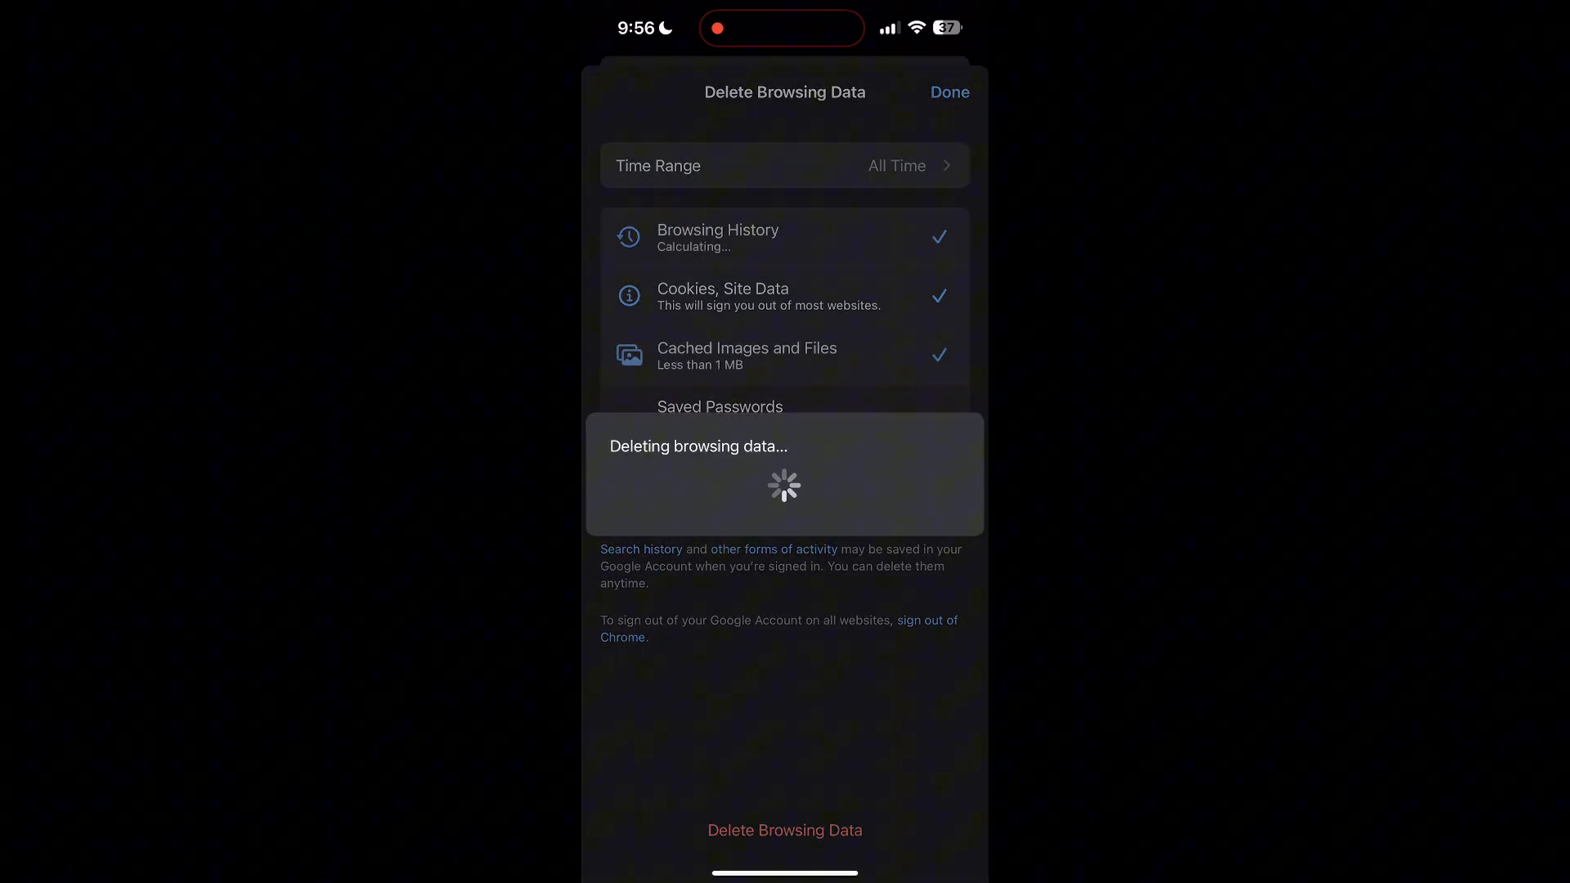
click(949, 91)
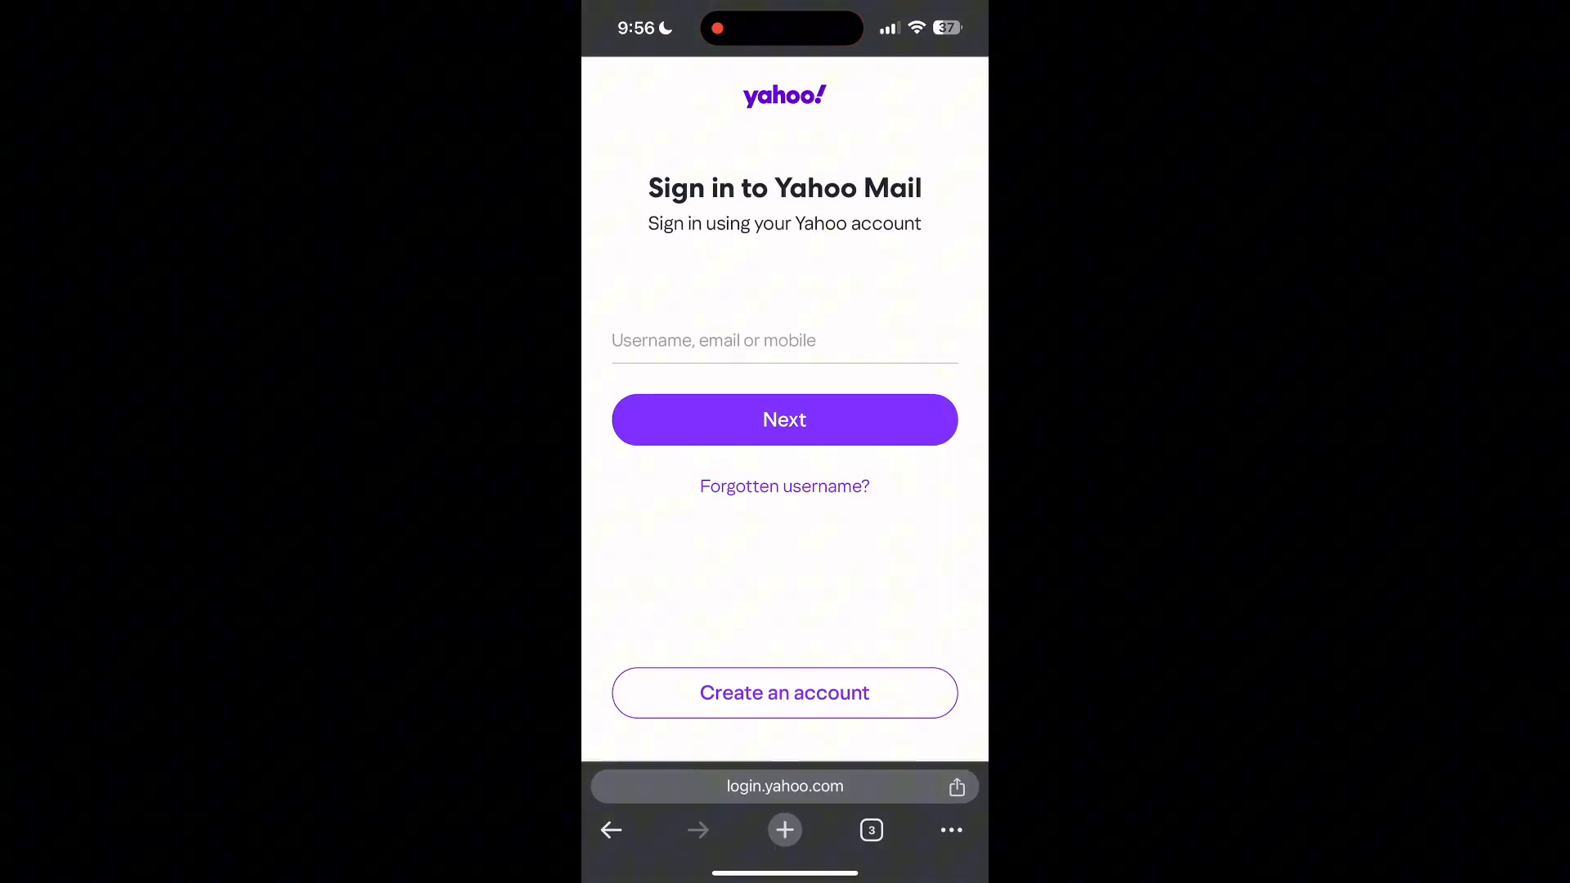
Check Chrome's App Store page shows version 128.0.6613.92 with no update, then return home
drag(785, 874, 786, 490)
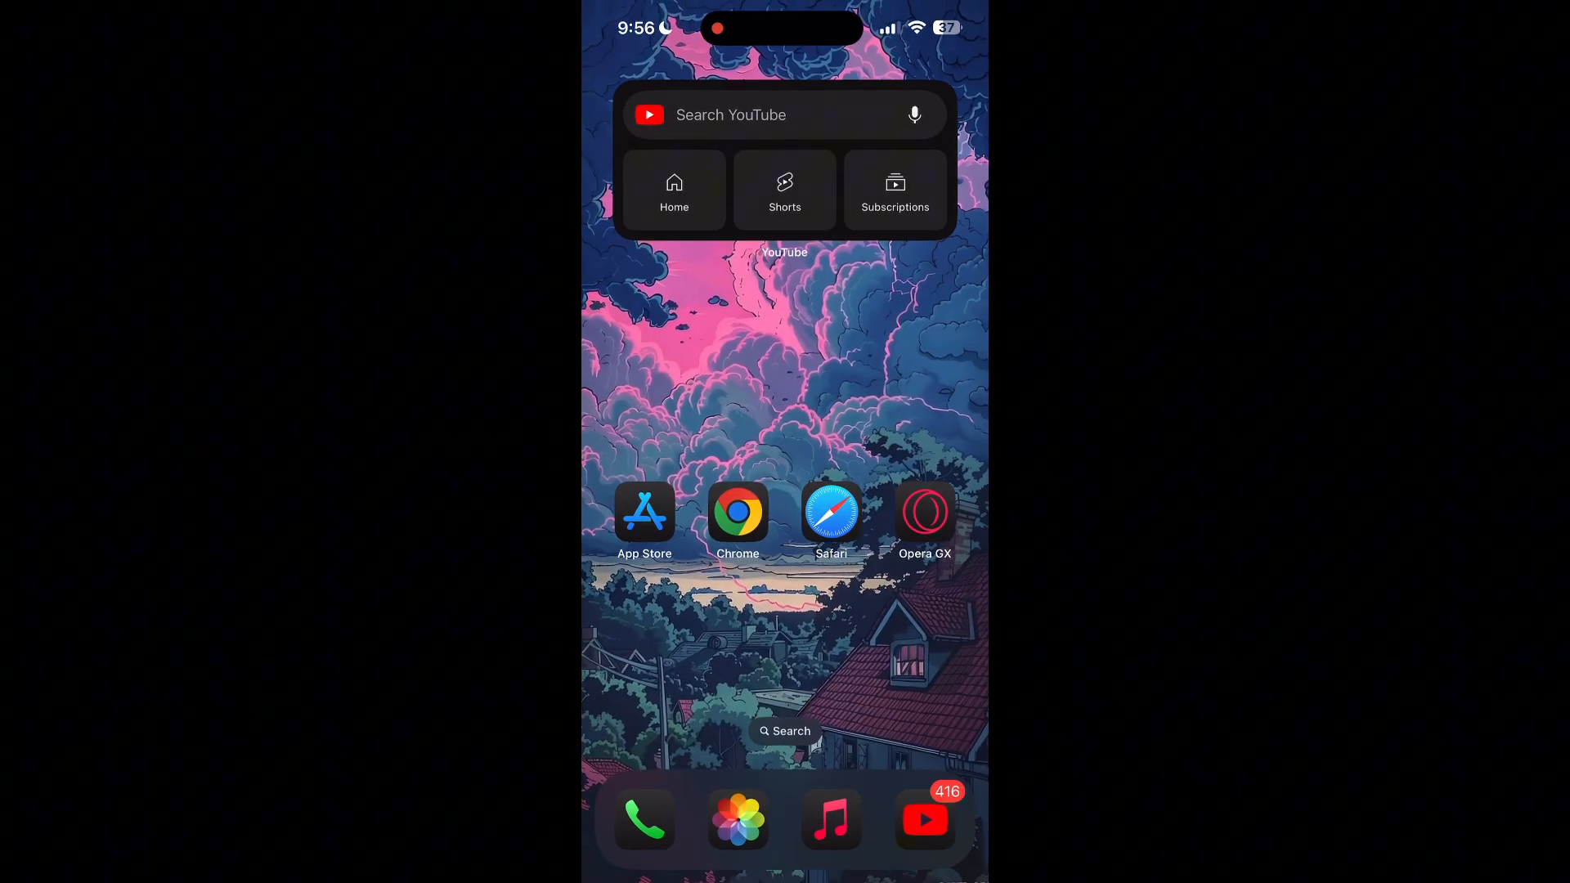
click(649, 509)
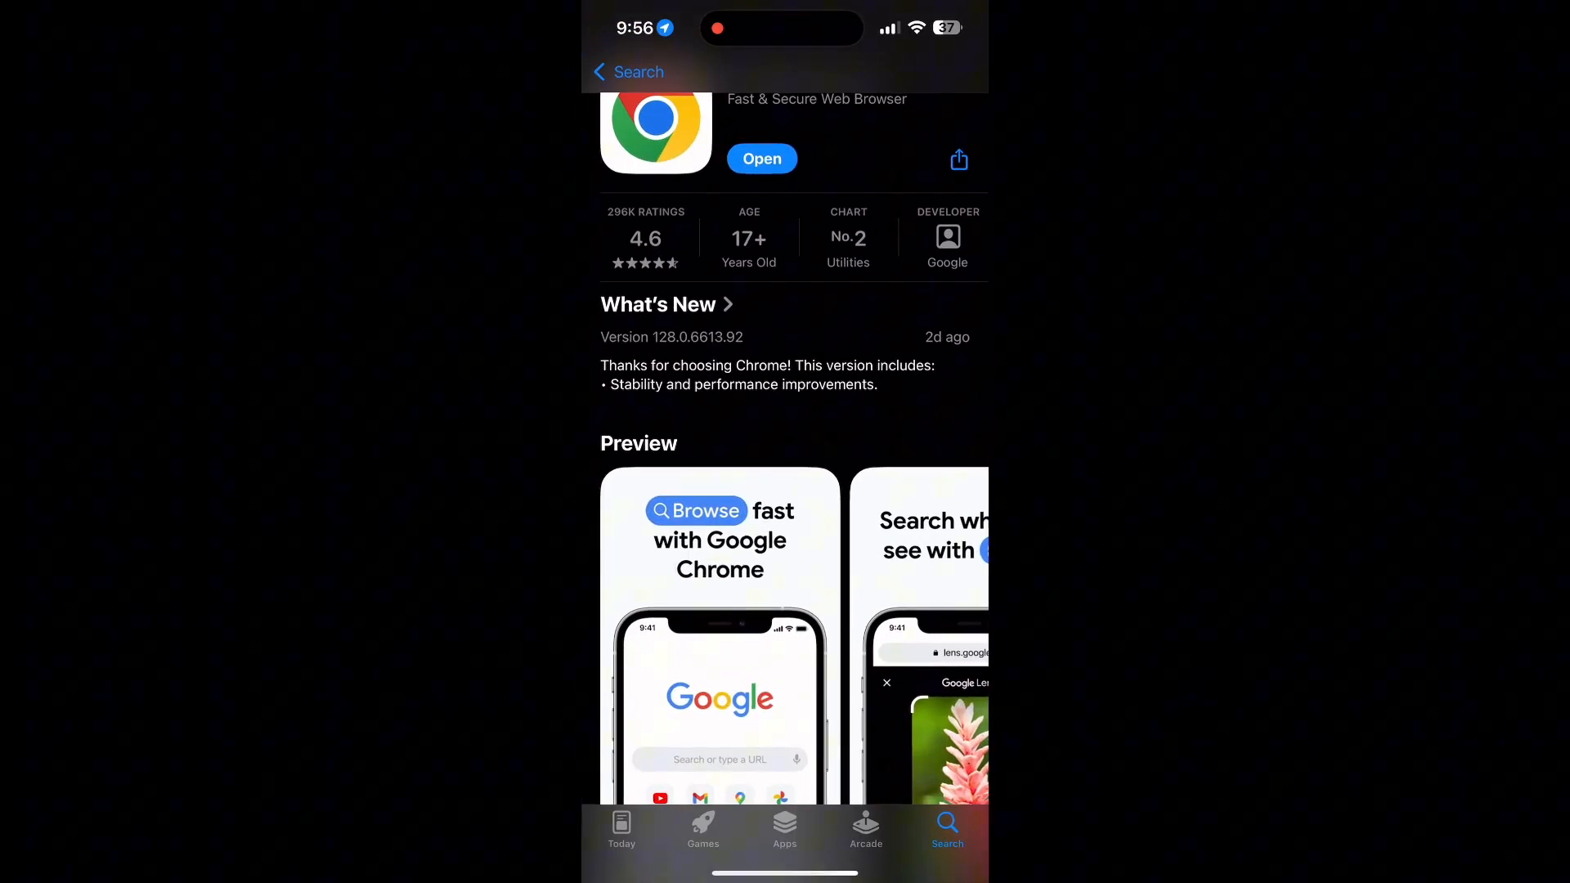
scroll(786, 441, up, 1)
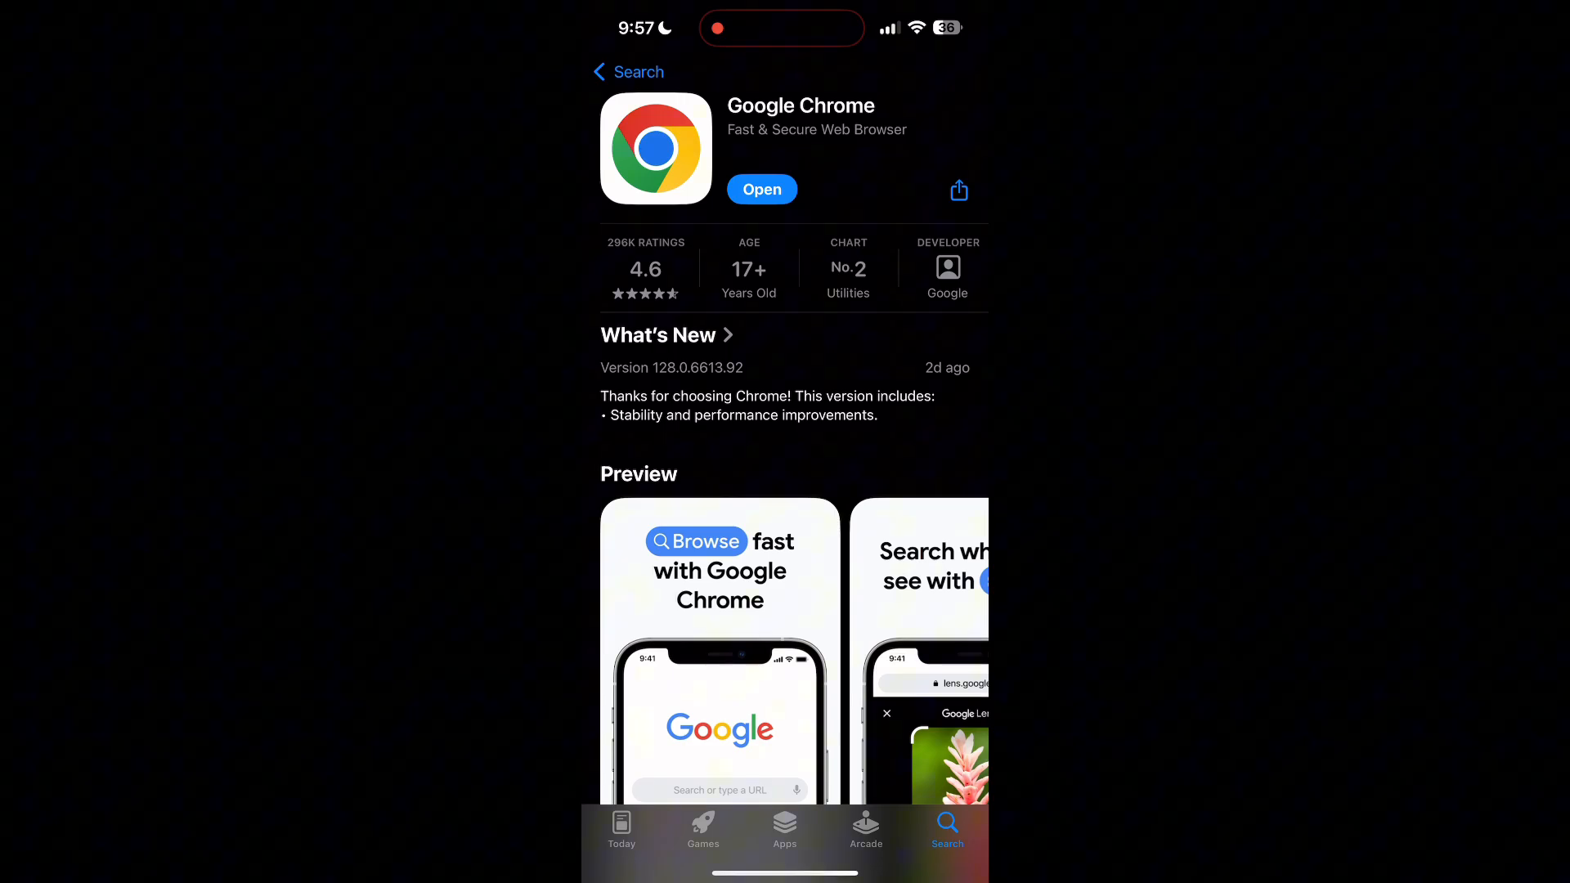
drag(785, 874, 785, 552)
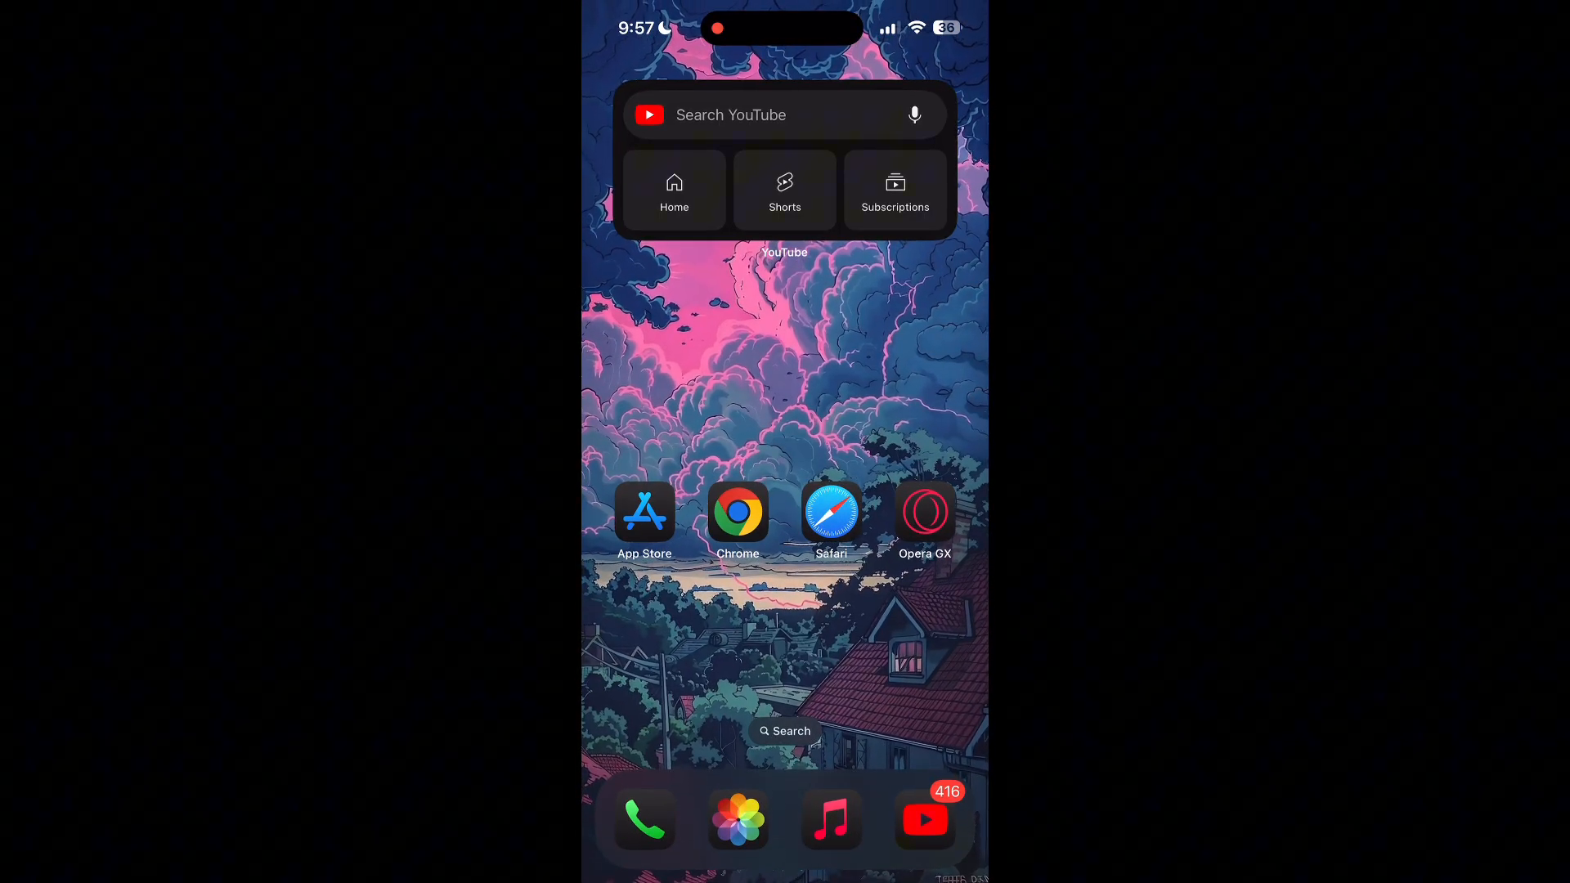
Reopen Chrome to the Yahoo Mail sign-in page at login.yahoo.com
click(737, 512)
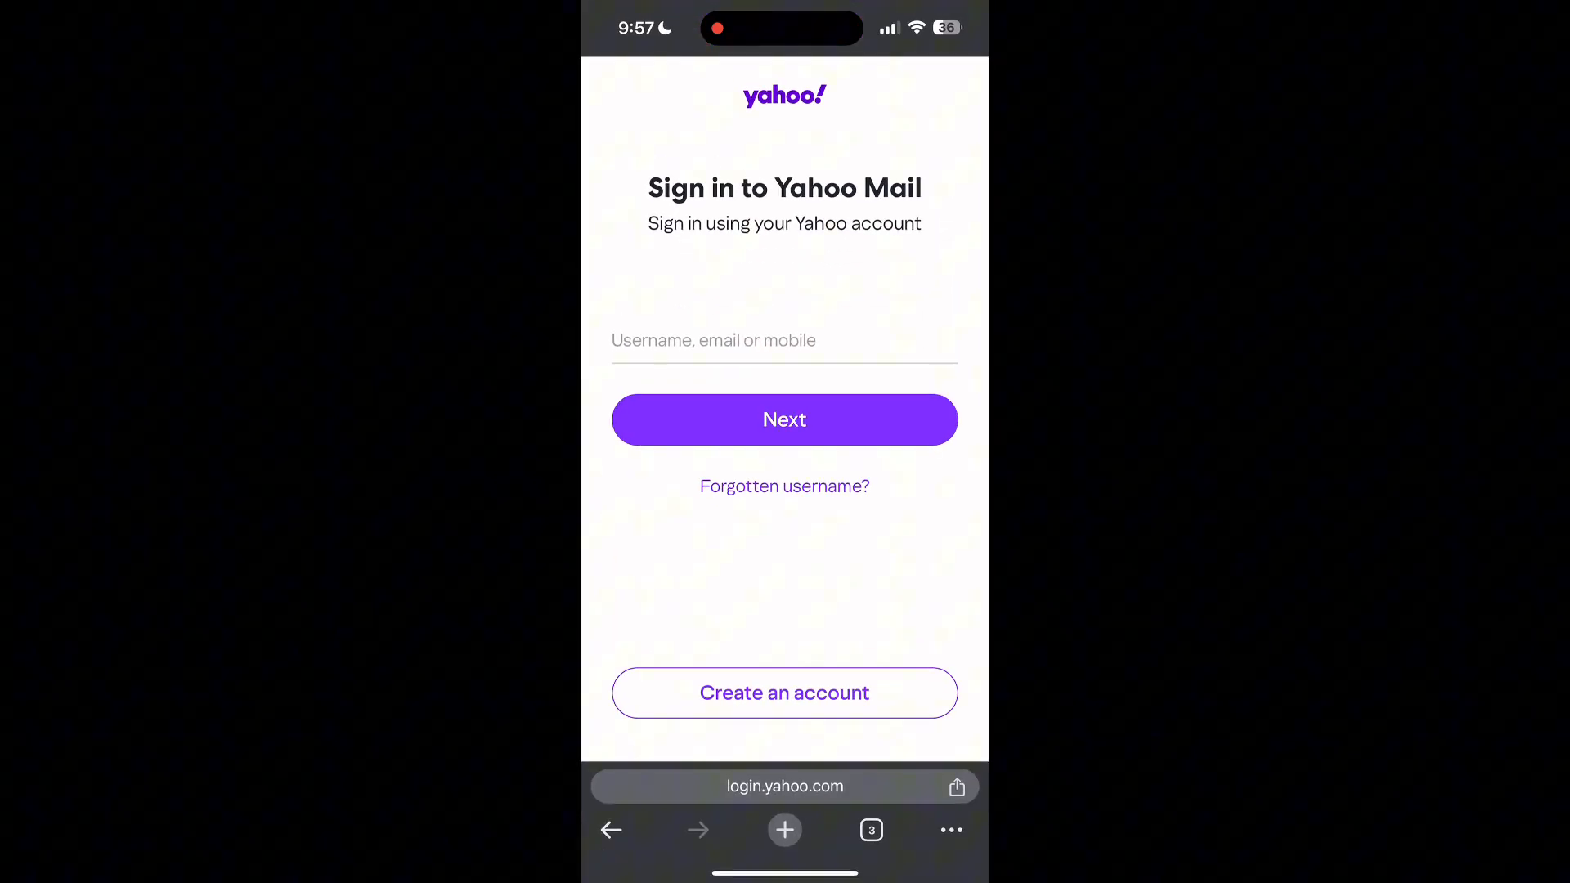